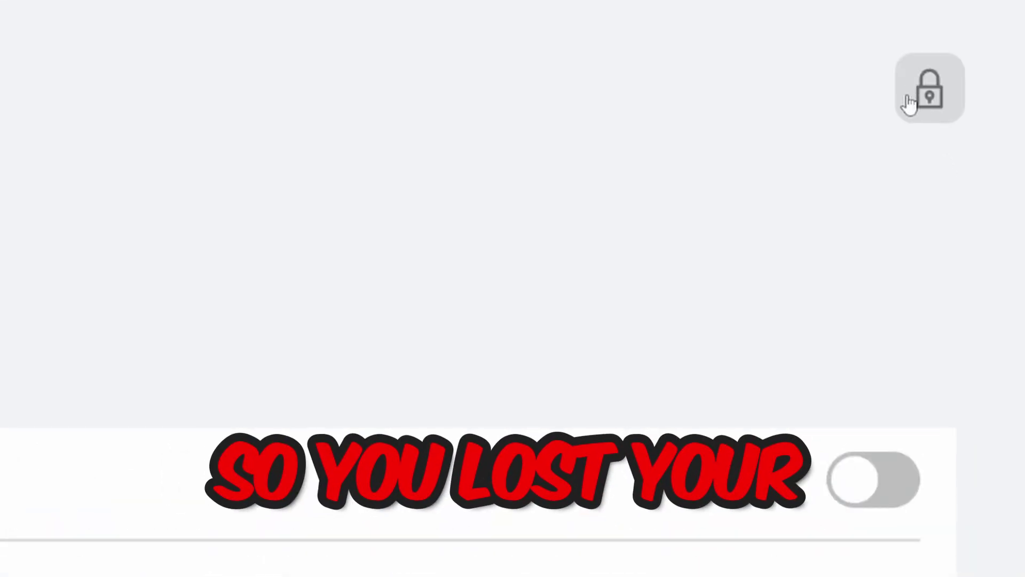
# Try entering the account PIN to unlock the settings.
pyautogui.click(968, 82)
pyautogui.write('1234')
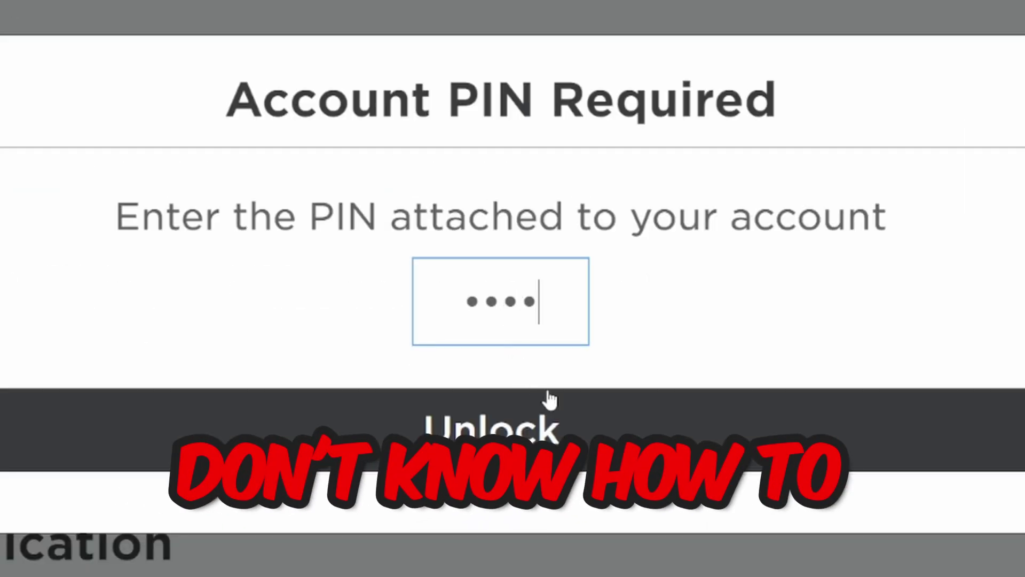
pyautogui.click(491, 427)
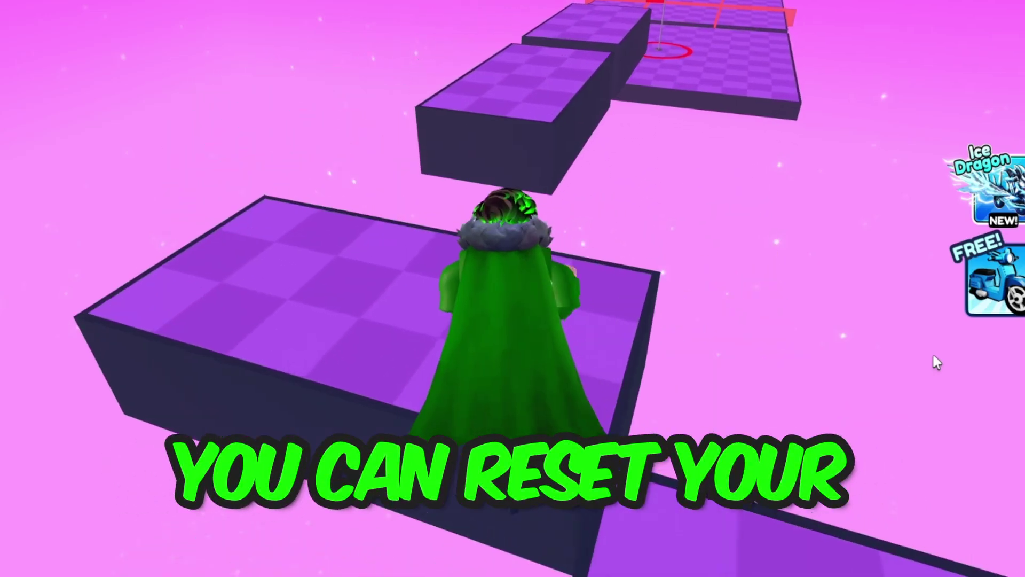
# Run the character forward across the obby platforms to the next checkpoint flag ring.
pyautogui.press('w')
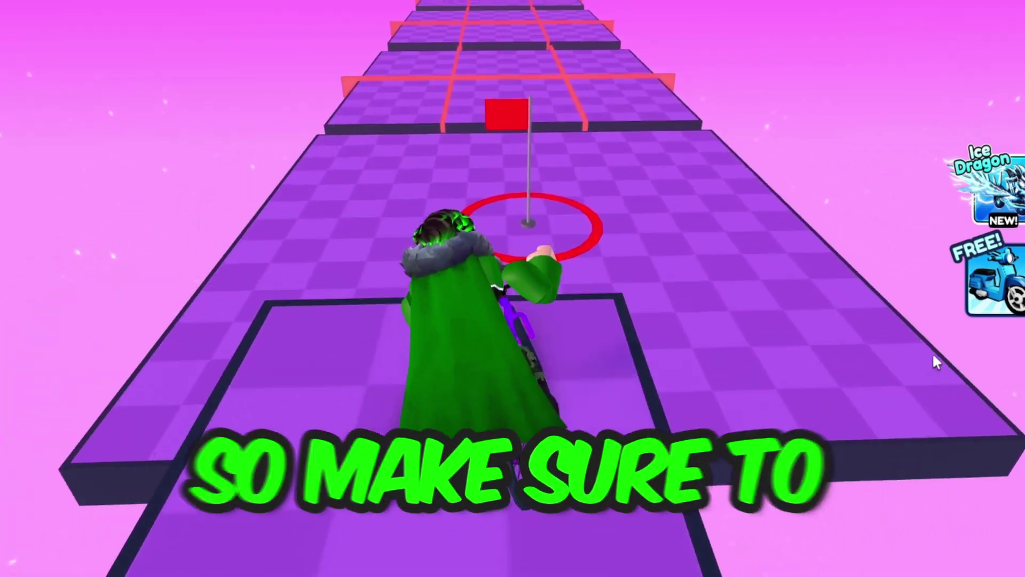
pyautogui.press('w')
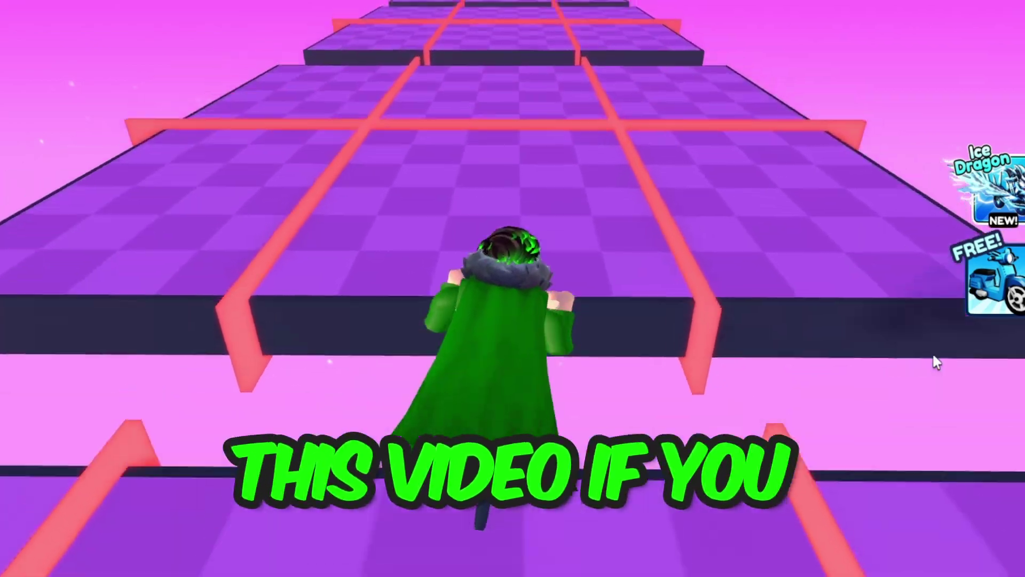
pyautogui.press('w')
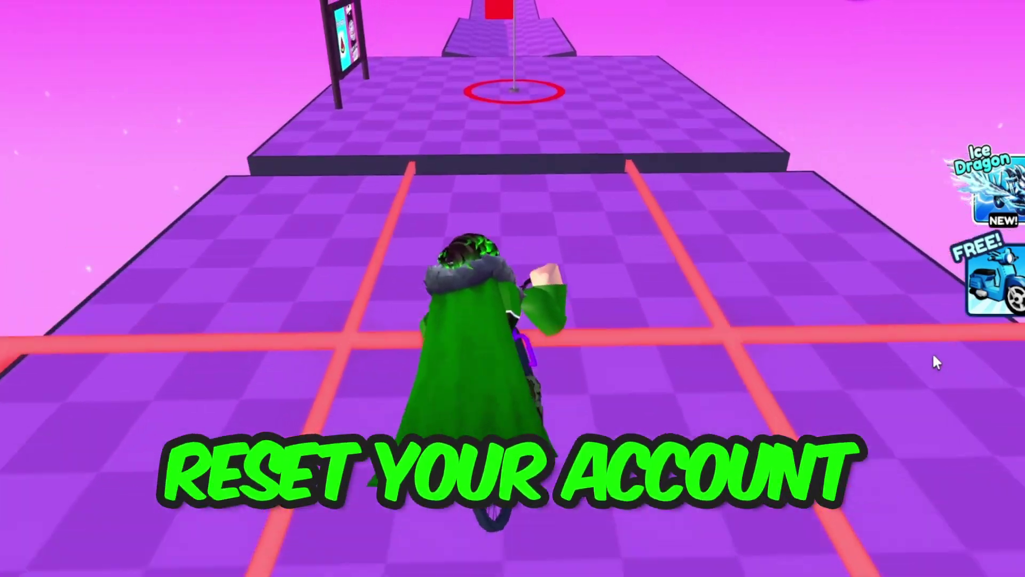
pyautogui.press('w')
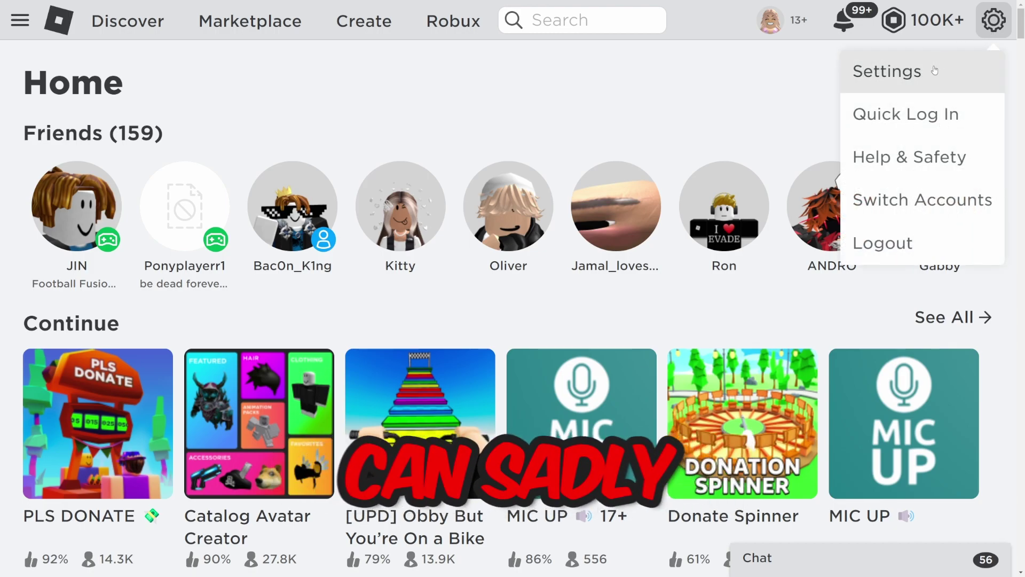
# Open account settings and attempt a PIN to unlock the security settings.
pyautogui.click(945, 71)
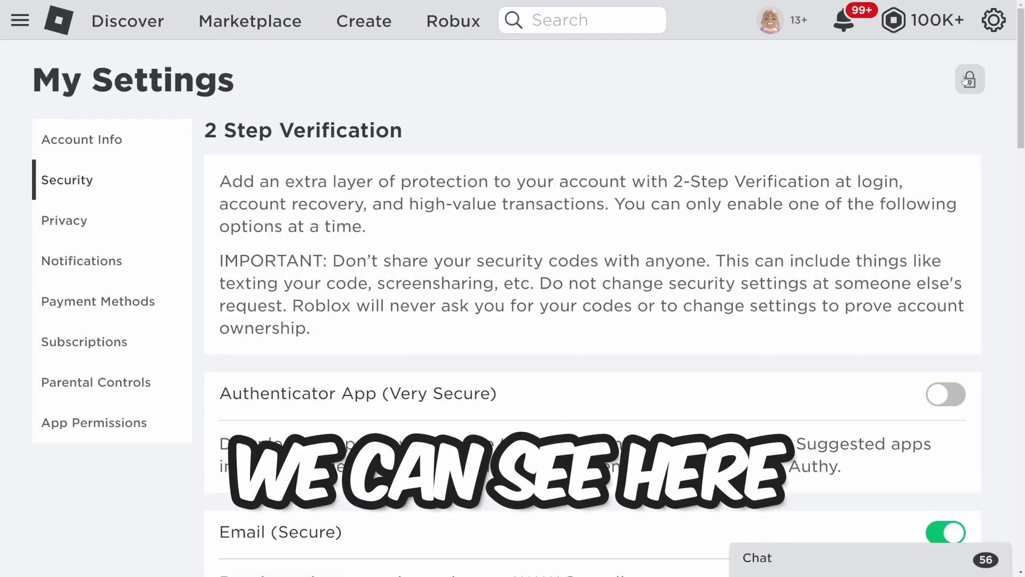
pyautogui.click(970, 79)
pyautogui.click(521, 336)
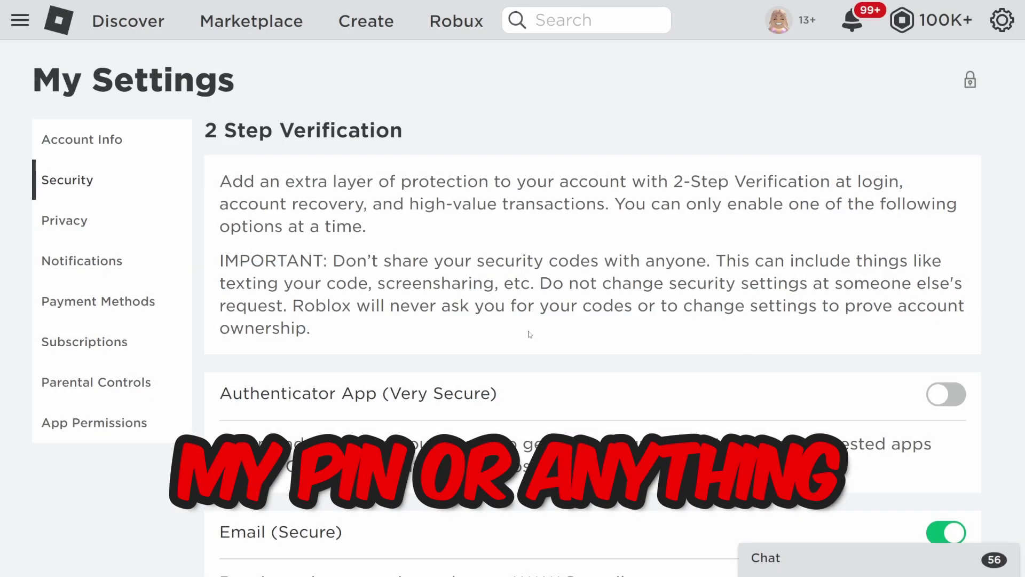
# Return to the Roblox home page and scroll down to the footer links.
pyautogui.click(62, 29)
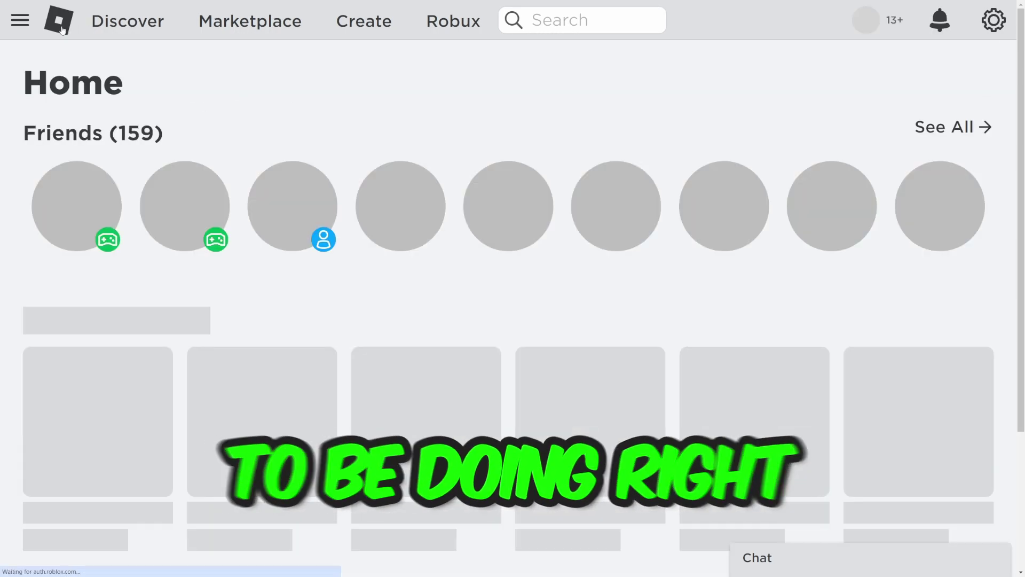
pyautogui.scroll(-5, 252, 127)
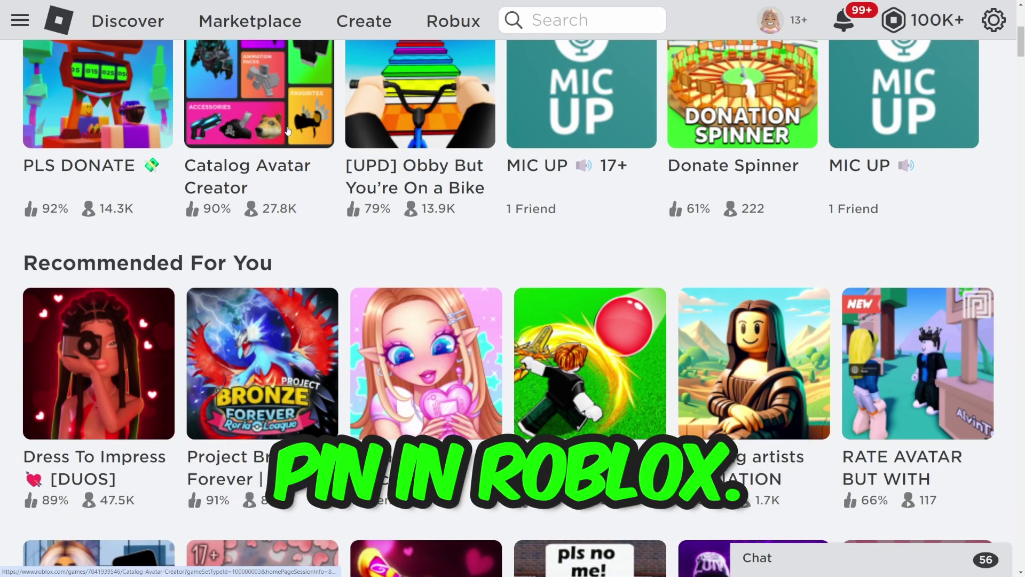
pyautogui.scroll(-8, 288, 132)
pyautogui.scroll(5, 297, 207)
pyautogui.scroll(10, 297, 206)
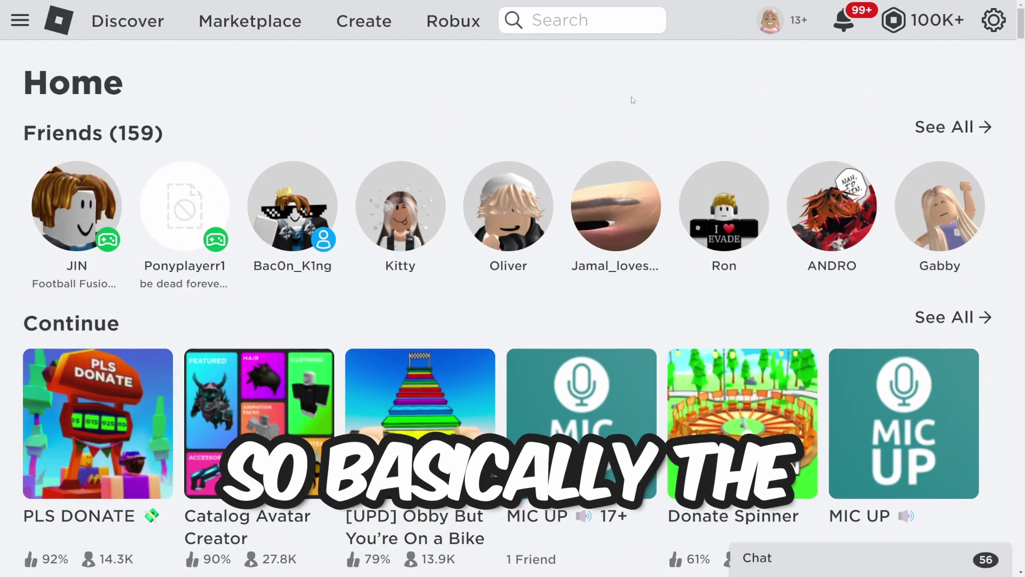
pyautogui.scroll(-20, 562, 130)
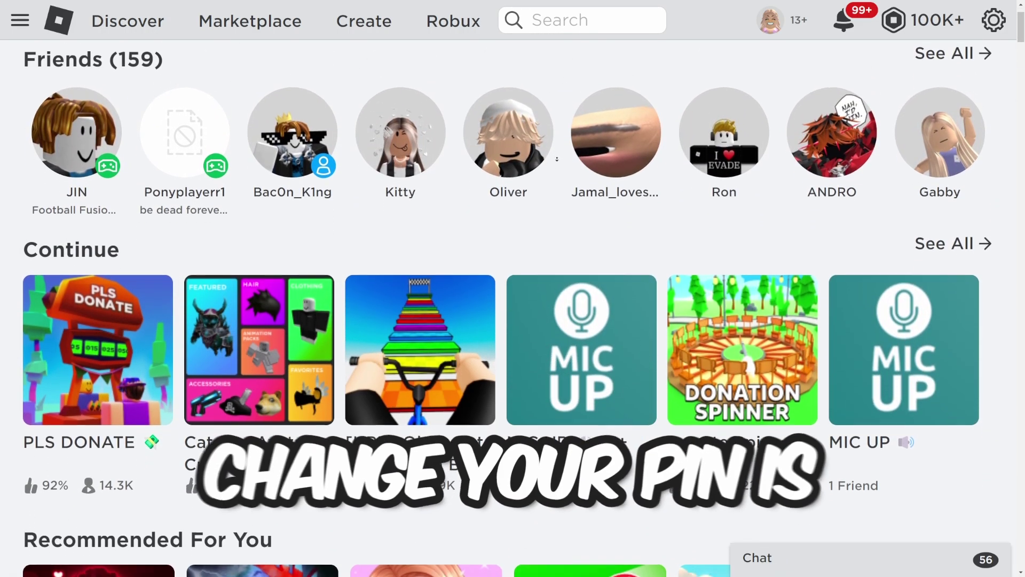
pyautogui.scroll(-20, 376, 475)
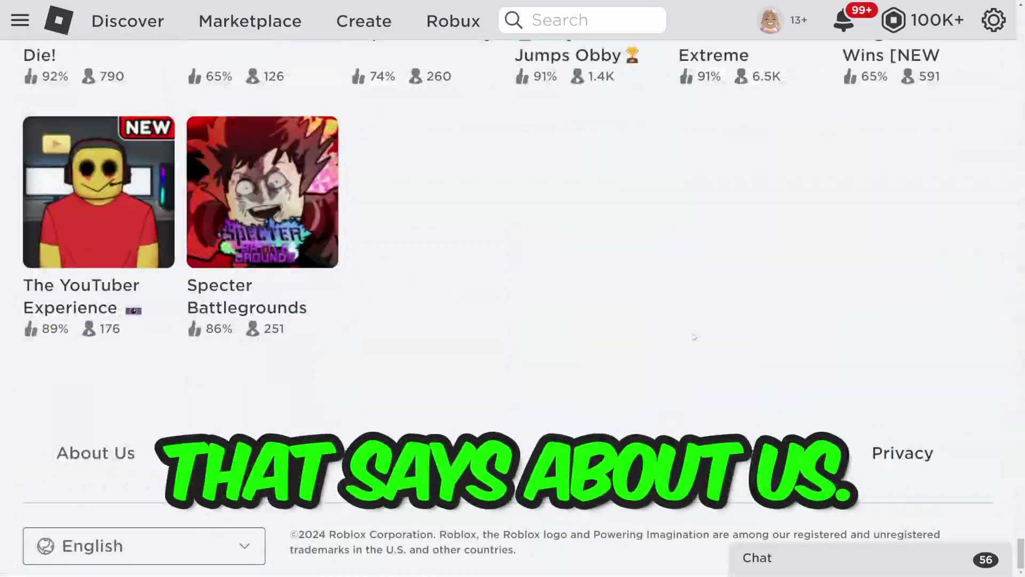
# Open the Roblox About Us page and scroll down through it.
pyautogui.click(94, 454)
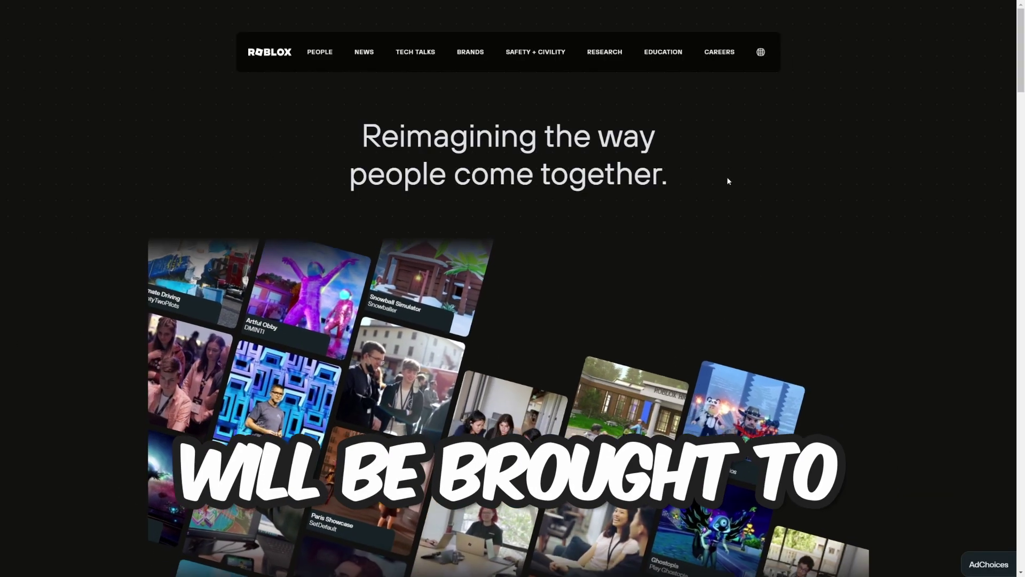
pyautogui.moveTo(274, 133); pyautogui.dragTo(142, 201)
pyautogui.moveTo(704, 174); pyautogui.dragTo(402, 174)
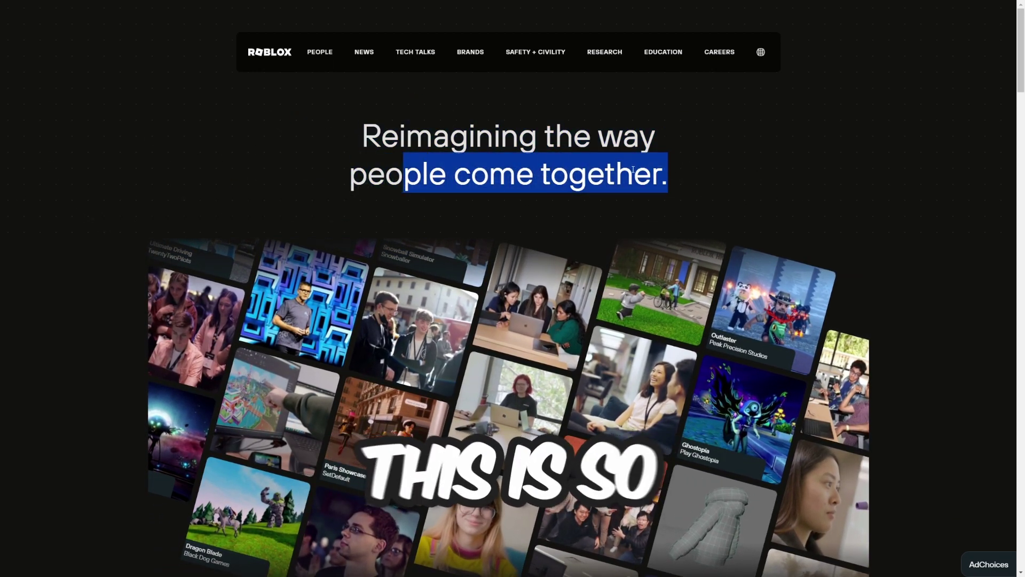
pyautogui.click(401, 174)
pyautogui.scroll(-8, 293, 291)
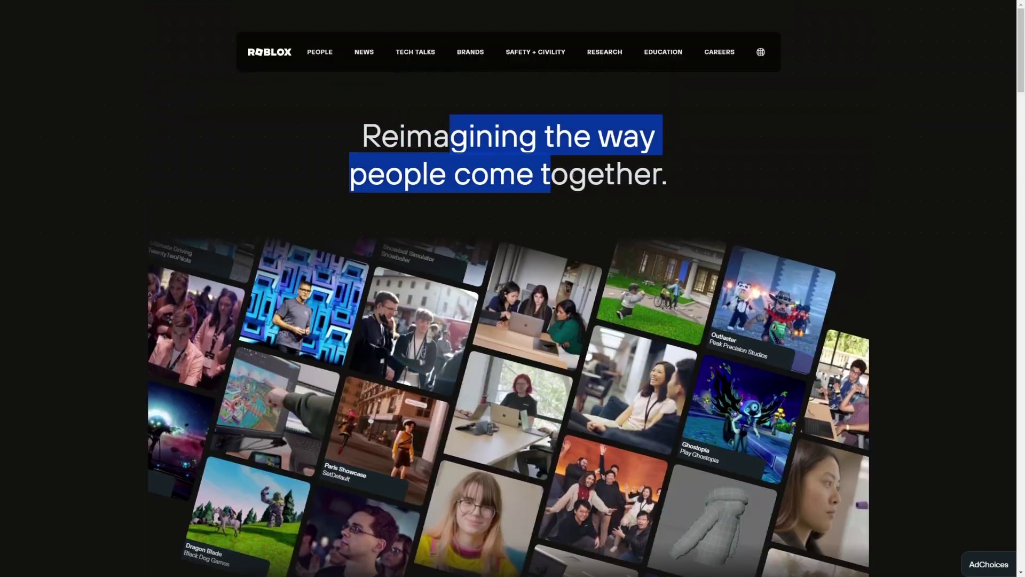
pyautogui.scroll(-10, 87, 239)
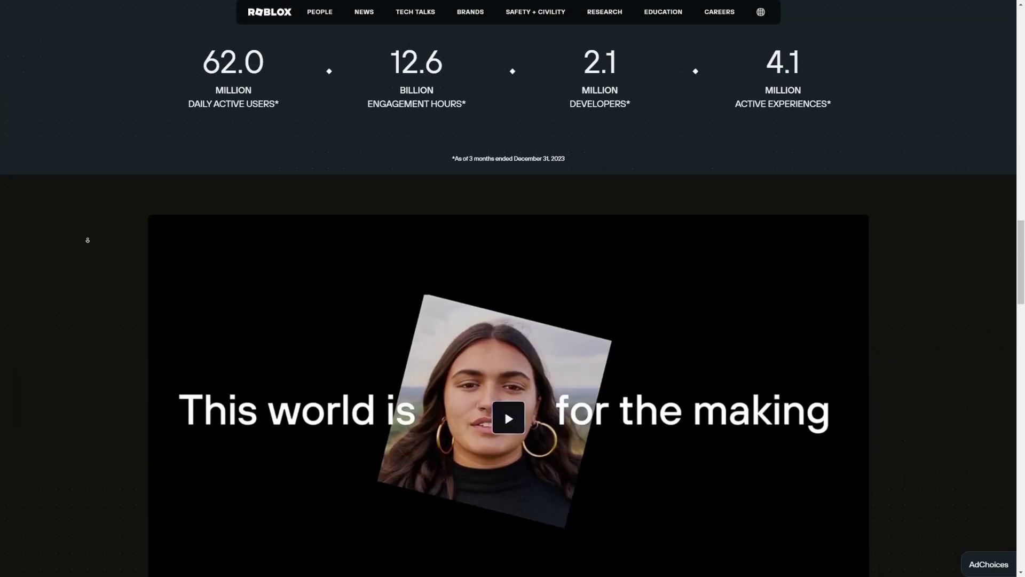
pyautogui.scroll(-15, 154, 350)
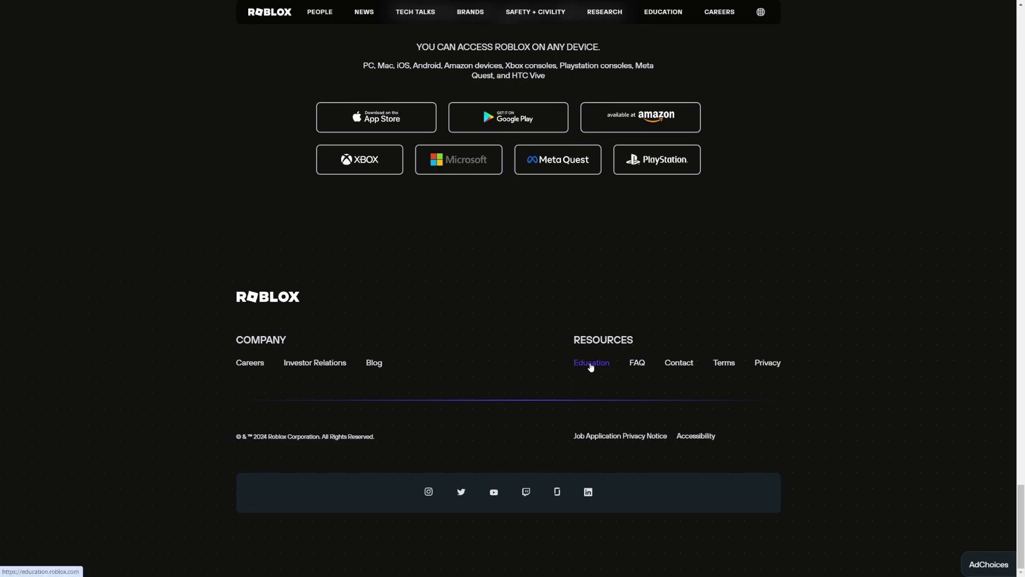
# Go to the corporate Contact Us page and scroll to the Technical Issues and Account Security cards.
pyautogui.click(672, 365)
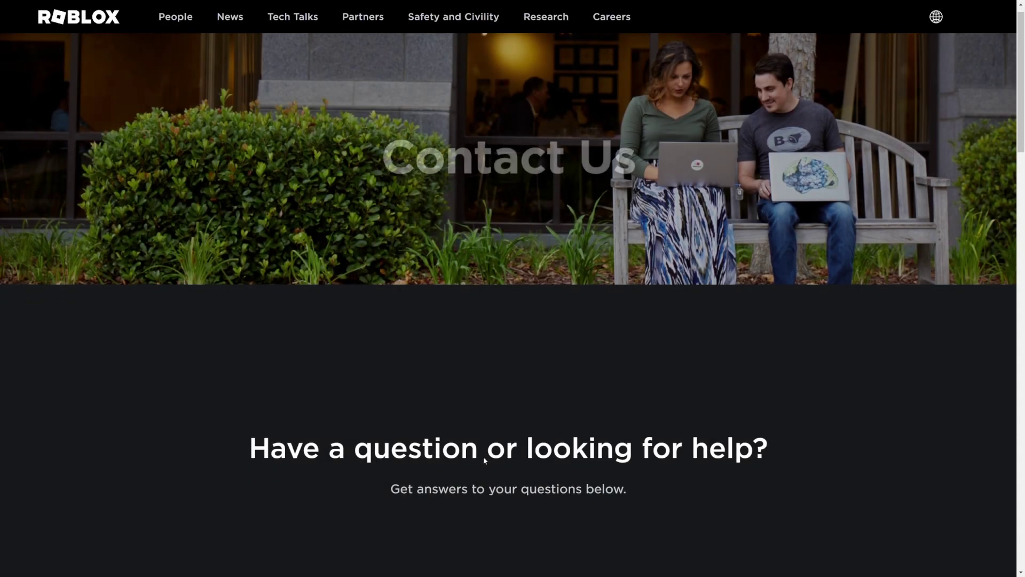
pyautogui.scroll(-8, 490, 382)
pyautogui.scroll(7, 307, 270)
pyautogui.moveTo(320, 315); pyautogui.dragTo(683, 315)
pyautogui.click(683, 315)
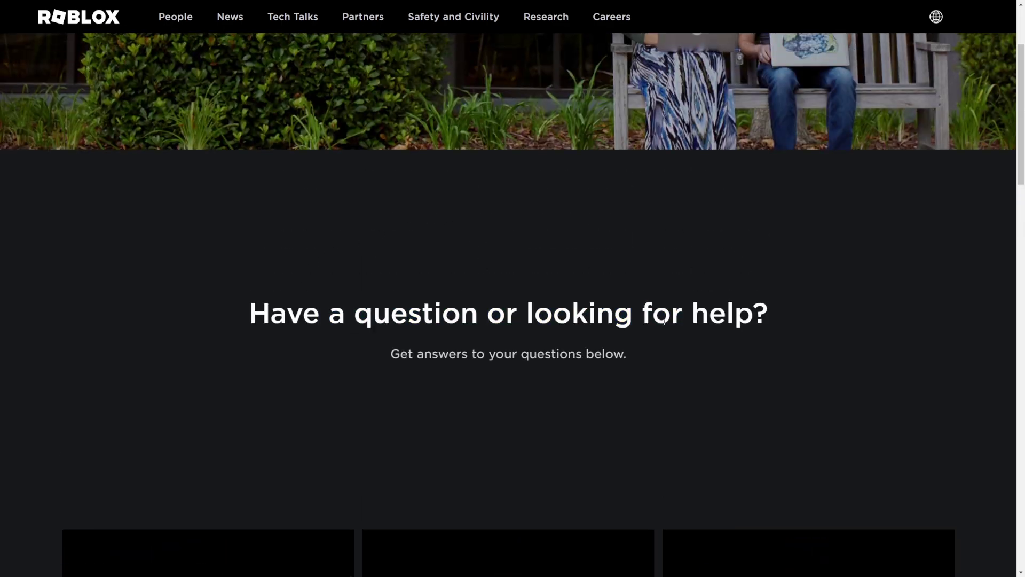
pyautogui.scroll(-5, 551, 354)
pyautogui.scroll(-5, 547, 355)
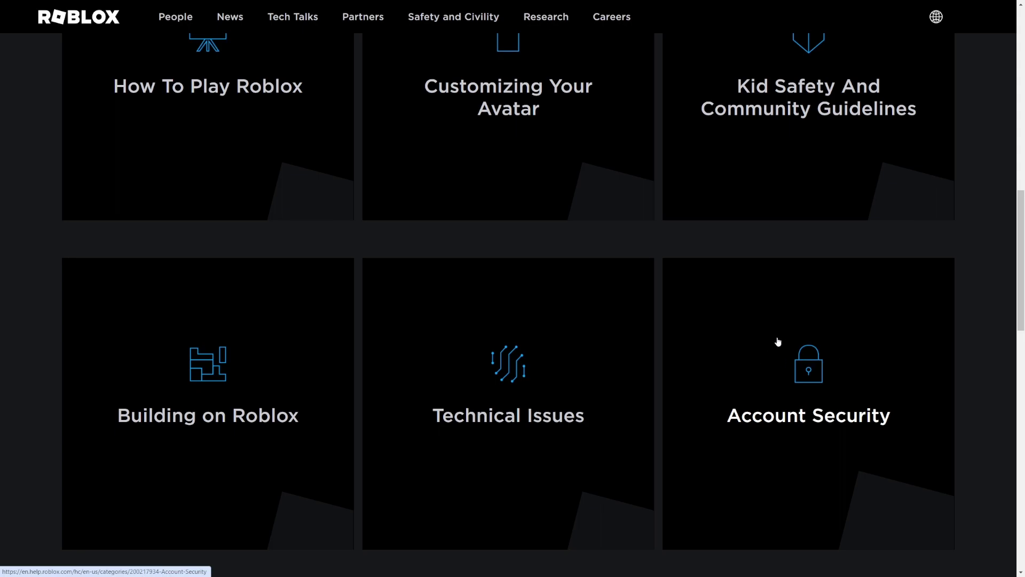
# Open the Account Security help section and pick the 'I Forgot the PIN' article.
pyautogui.click(707, 337)
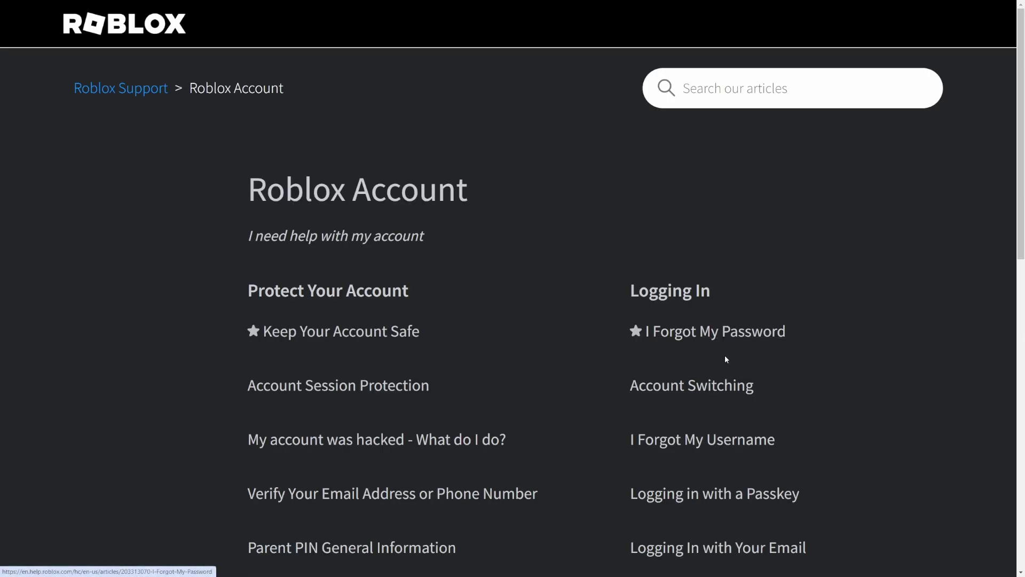
pyautogui.scroll(-1, 298, 295)
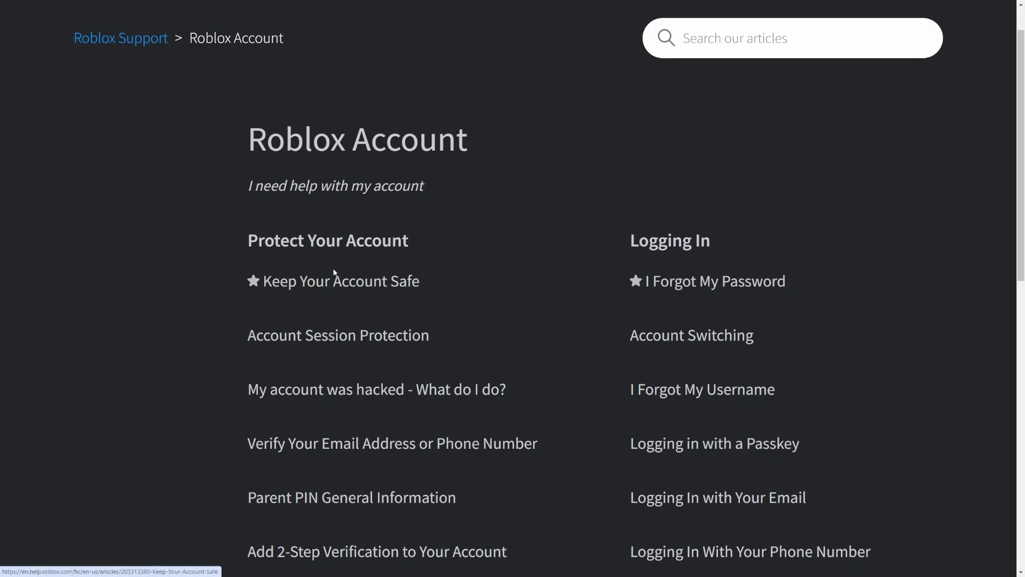
pyautogui.scroll(-3, 667, 352)
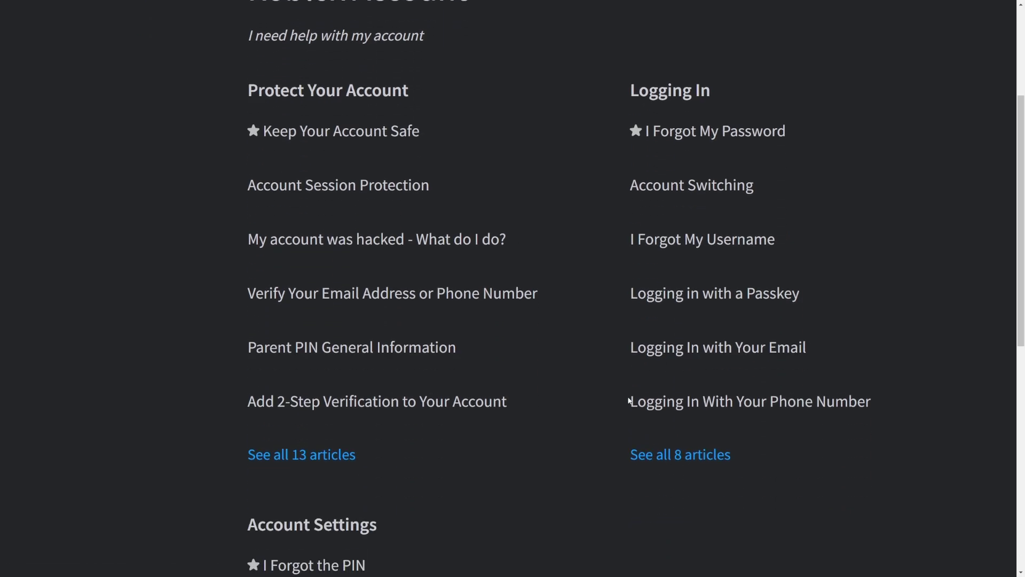
pyautogui.scroll(-3, 630, 399)
pyautogui.scroll(-3, 251, 414)
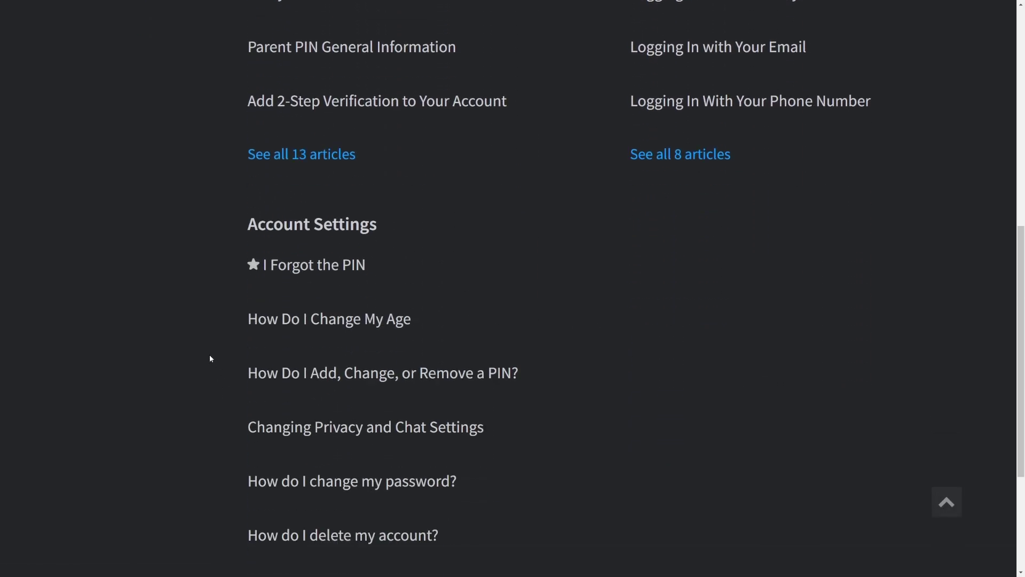
pyautogui.click(302, 266)
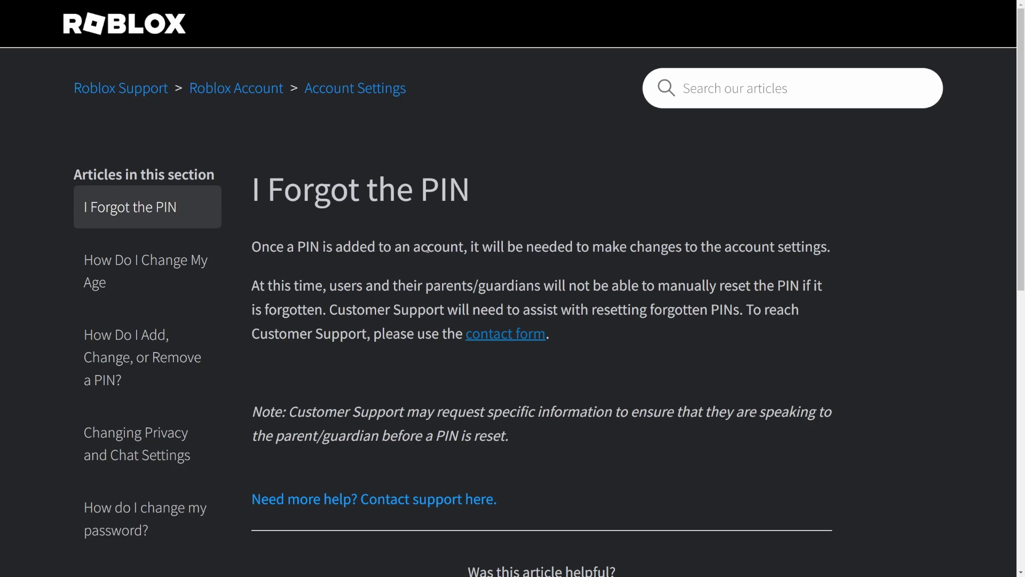
# Open the Roblox Support contact form and scroll down to the device dropdown in Issue Details.
pyautogui.click(504, 334)
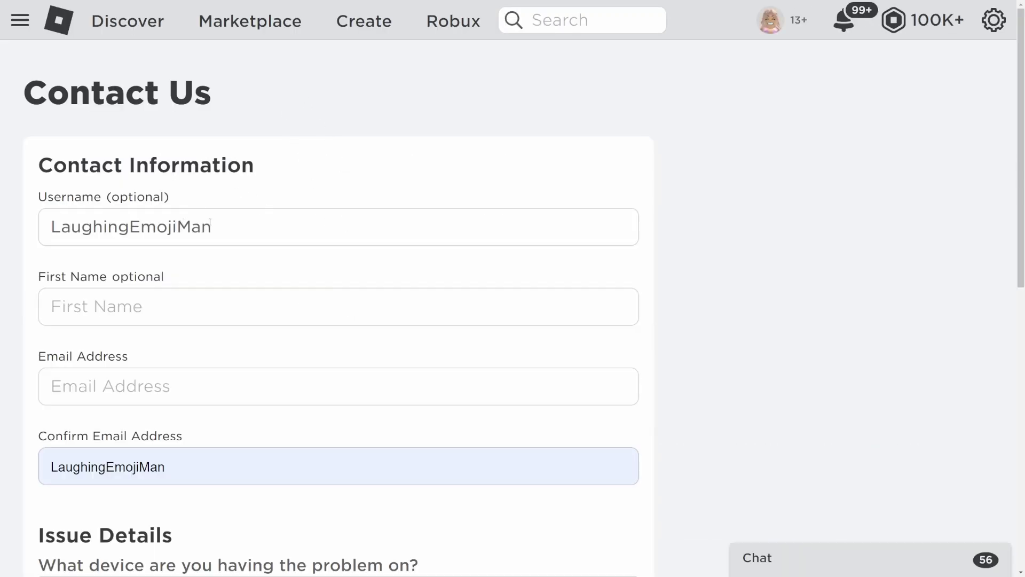
pyautogui.scroll(-1, 210, 223)
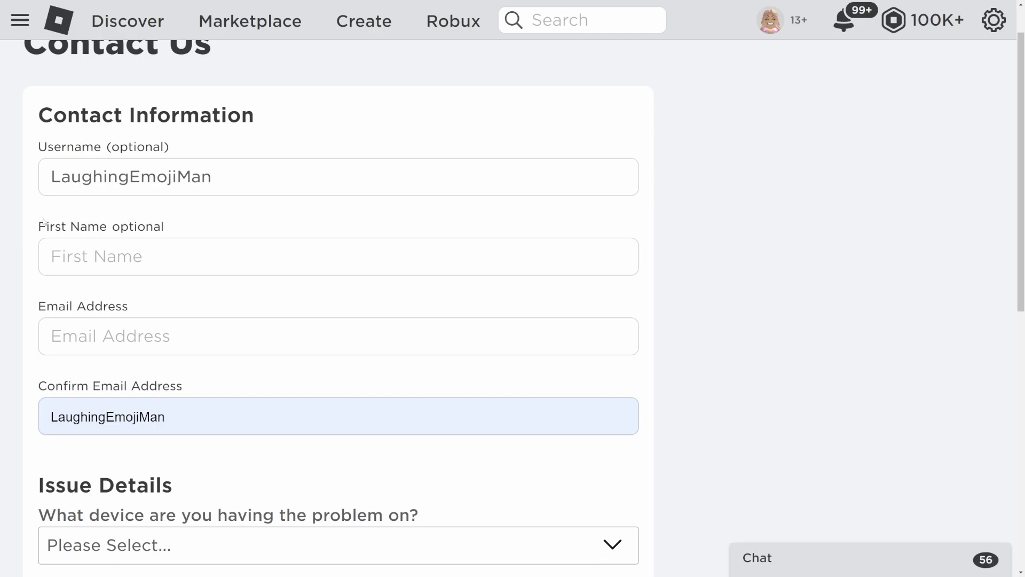
pyautogui.moveTo(42, 223); pyautogui.dragTo(156, 226)
pyautogui.click(155, 226)
pyautogui.scroll(-2, 200, 252)
pyautogui.scroll(1, 205, 253)
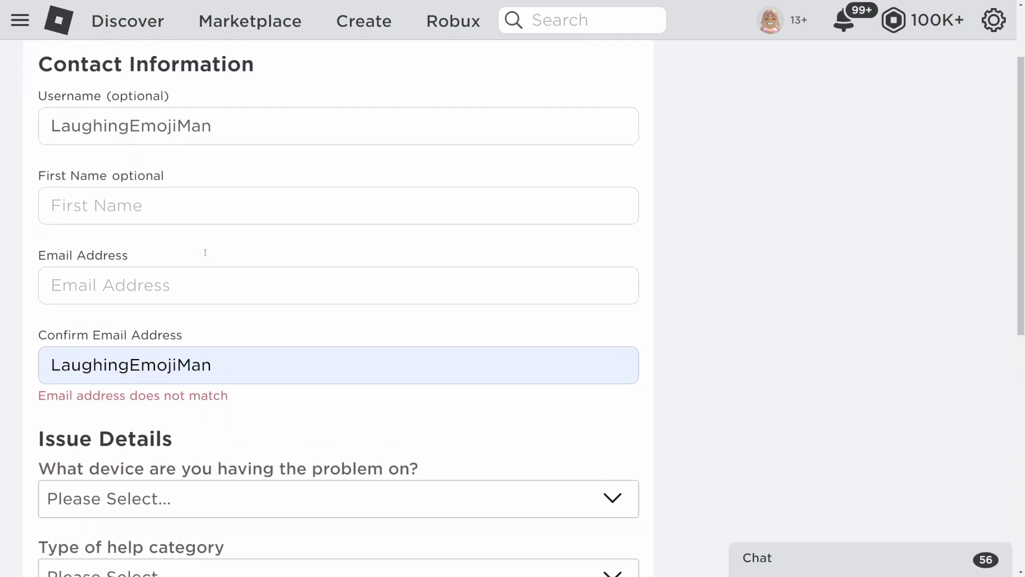
pyautogui.scroll(2, 205, 252)
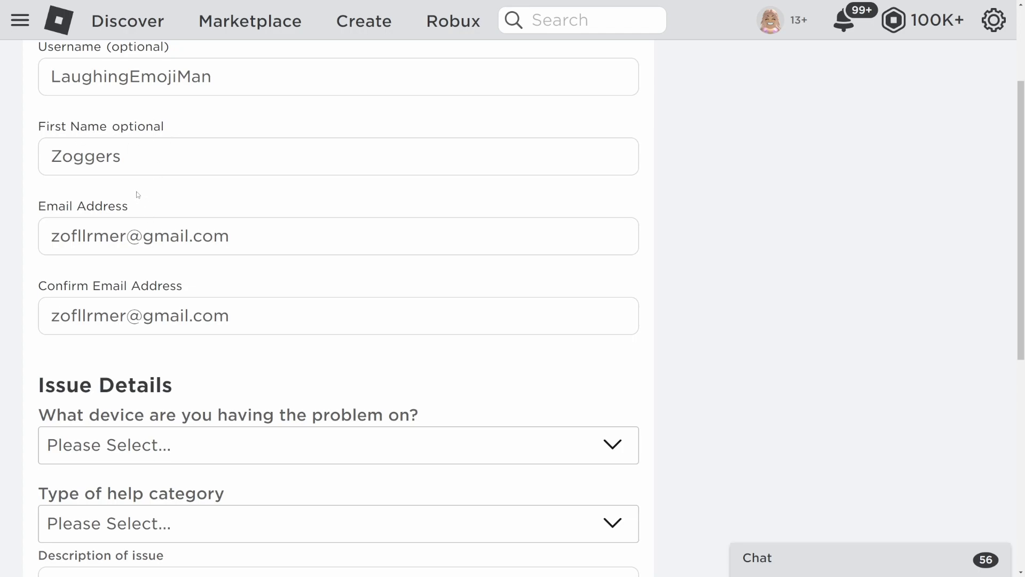
pyautogui.scroll(-2, 136, 191)
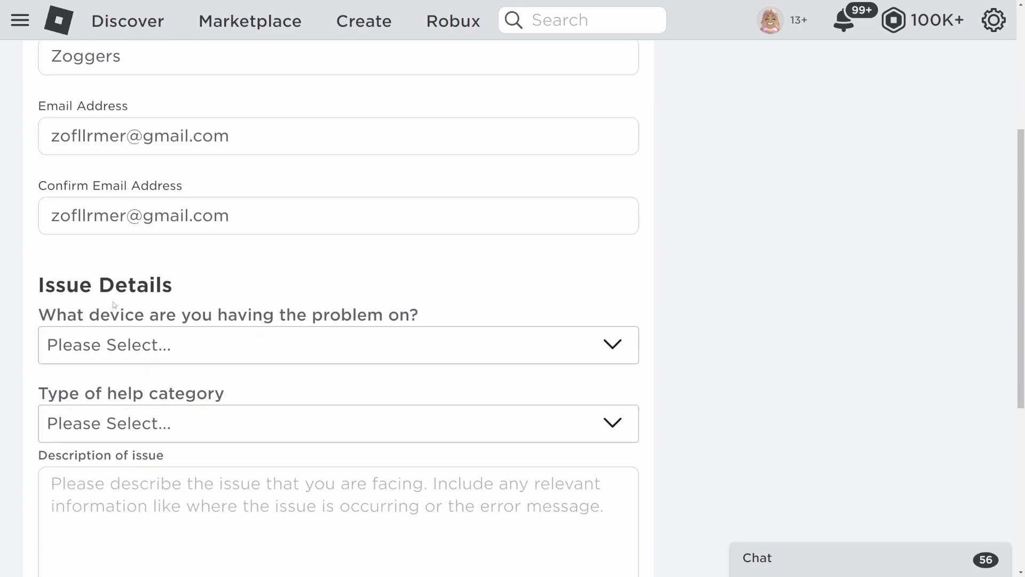
pyautogui.scroll(-2, 190, 320)
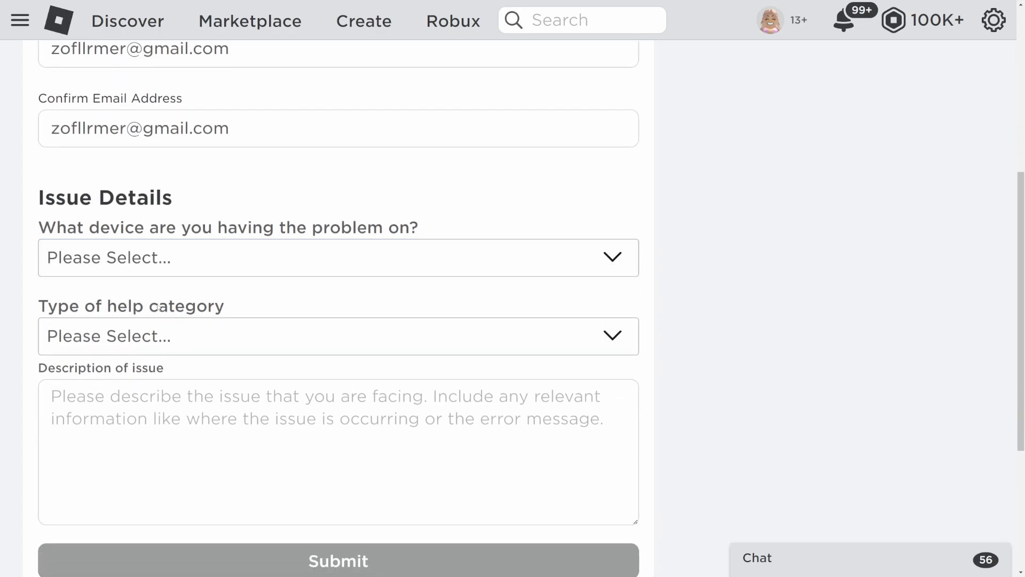
pyautogui.click(202, 251)
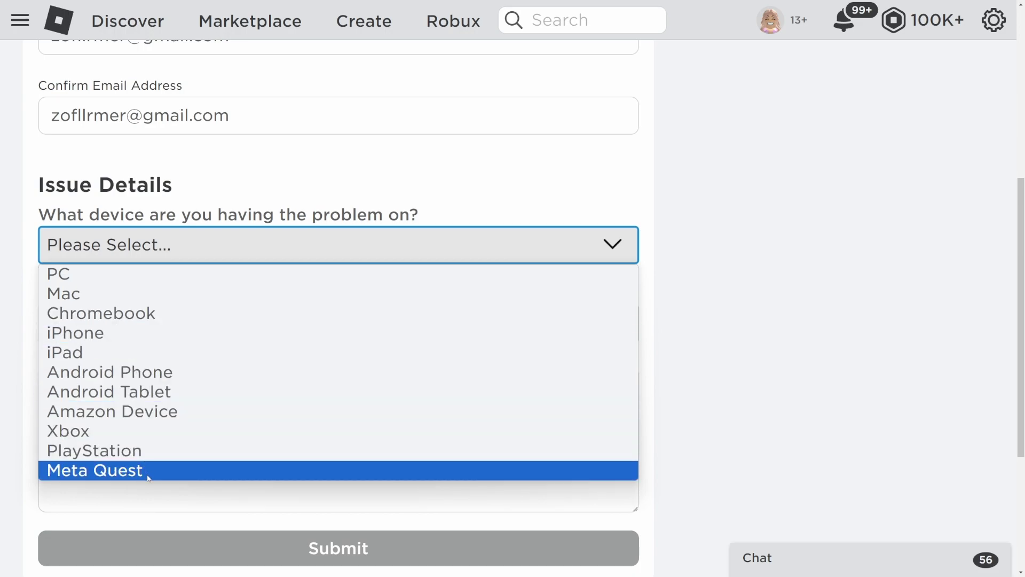
# Choose PC as the device the problem occurs on.
pyautogui.click(222, 274)
pyautogui.click(222, 322)
pyautogui.click(204, 353)
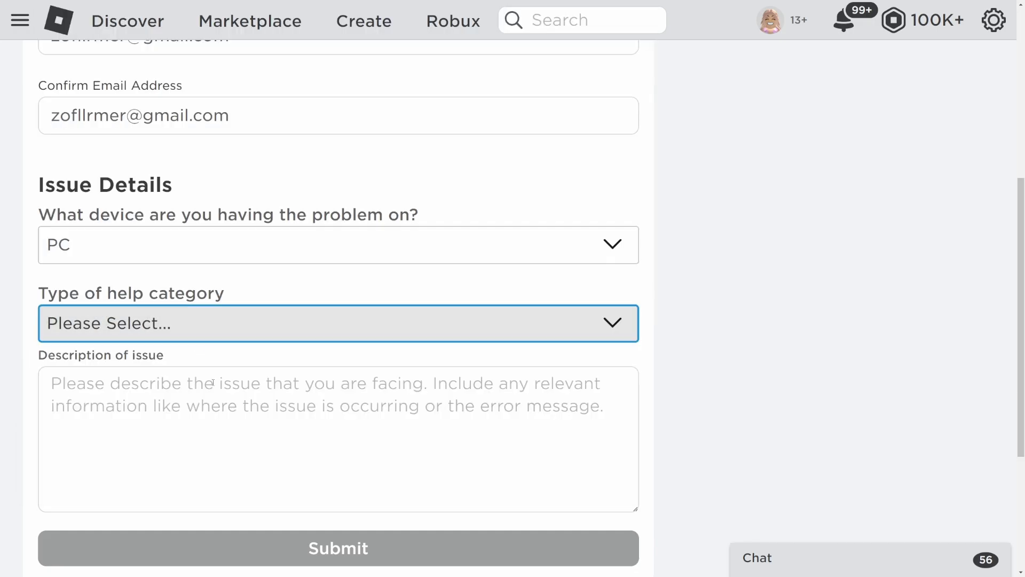
pyautogui.moveTo(60, 293); pyautogui.dragTo(200, 310)
pyautogui.click(213, 353)
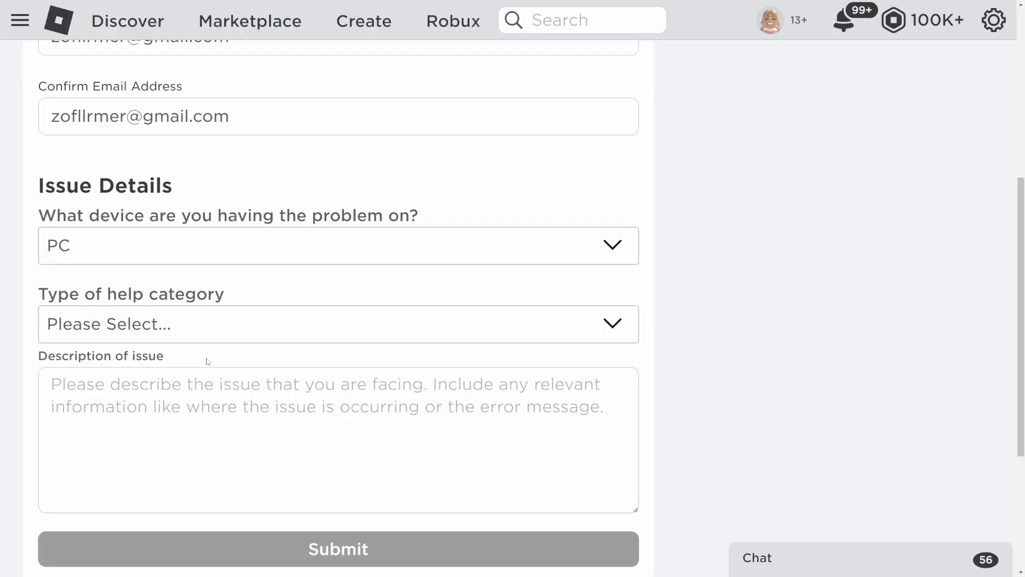
pyautogui.scroll(2, 224, 439)
# Set the help category to Technical Support and the sub-category to Specific Experience Issue.
pyautogui.click(256, 423)
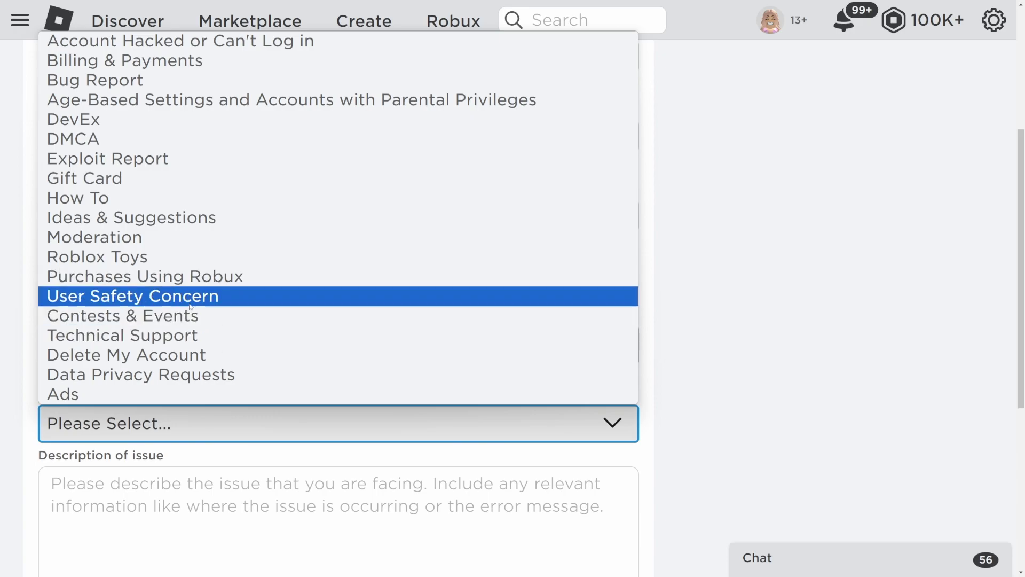
pyautogui.click(204, 333)
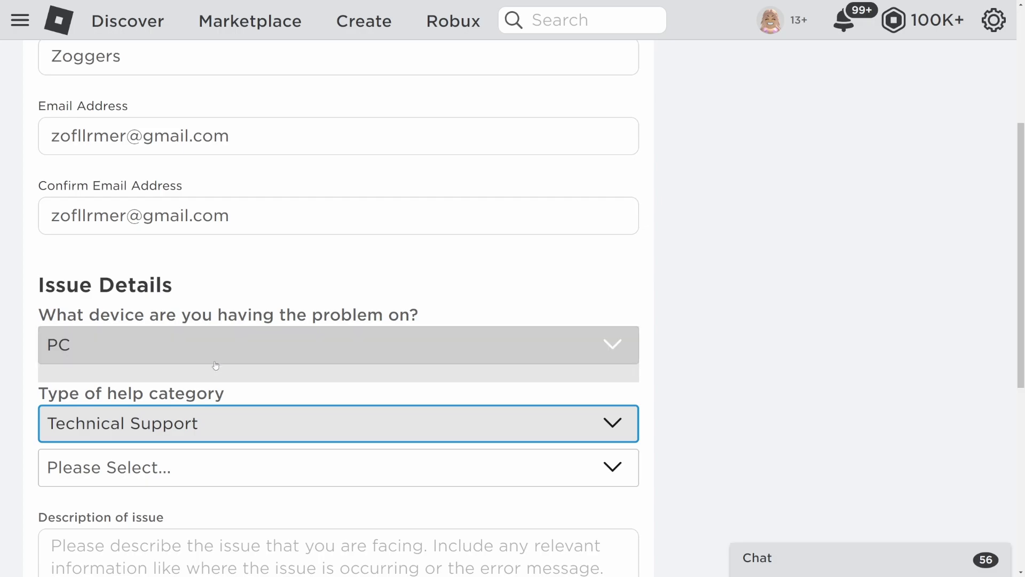
pyautogui.scroll(-4, 274, 320)
pyautogui.click(274, 267)
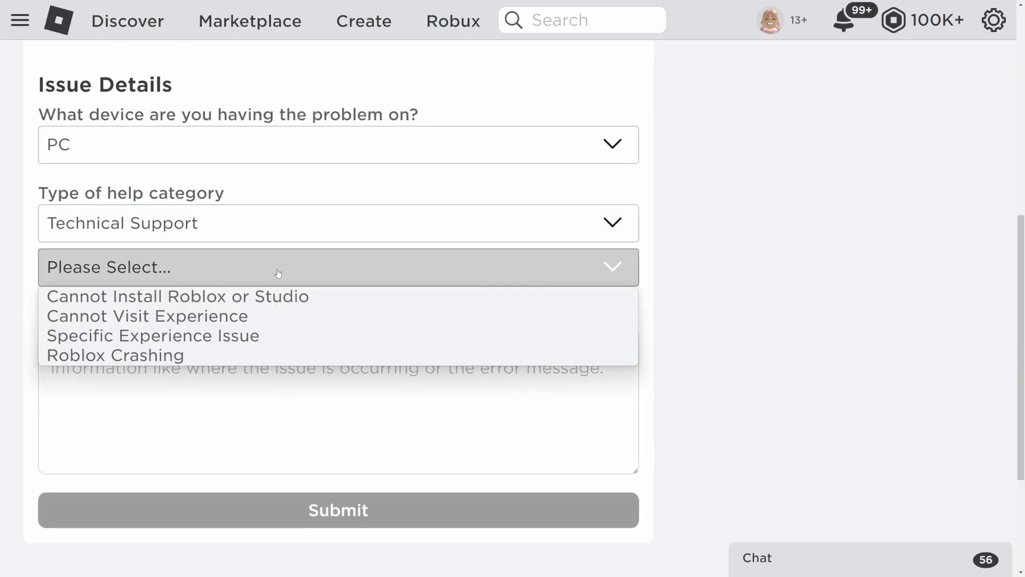
pyautogui.click(202, 338)
pyautogui.click(321, 346)
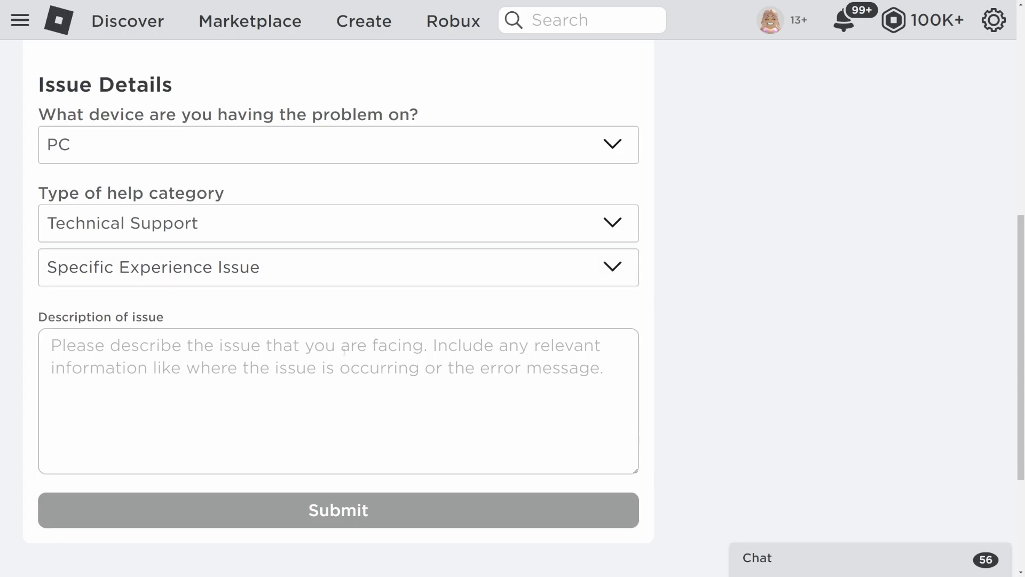
pyautogui.scroll(-1, 320, 339)
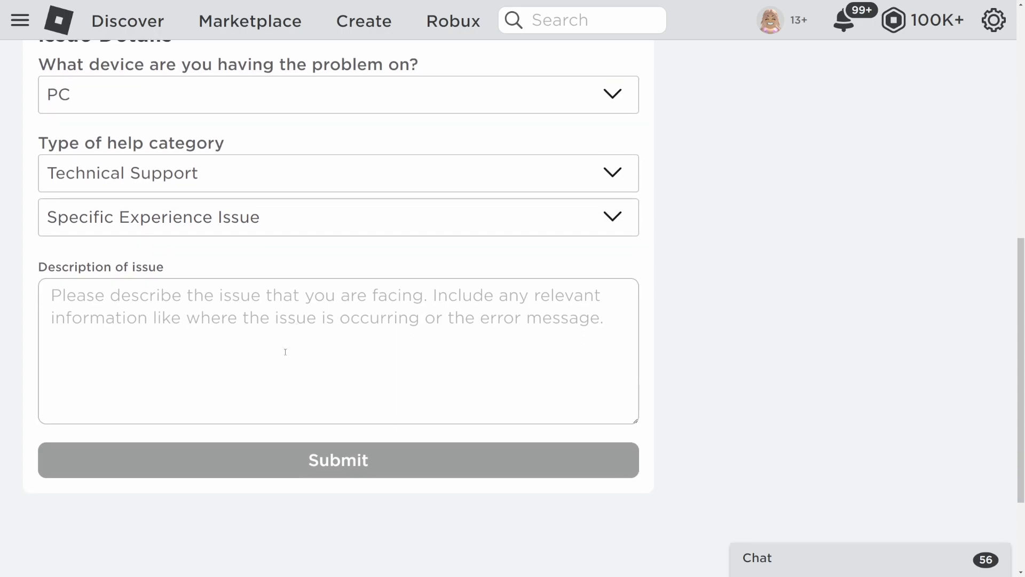